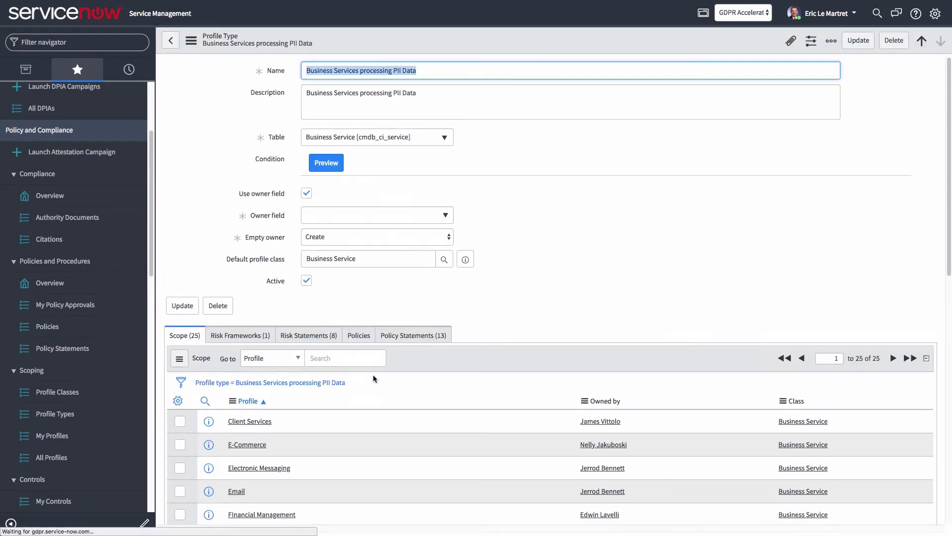
Step: Show the policy statements linked to the Business Services processing PII Data profile type
click(414, 454)
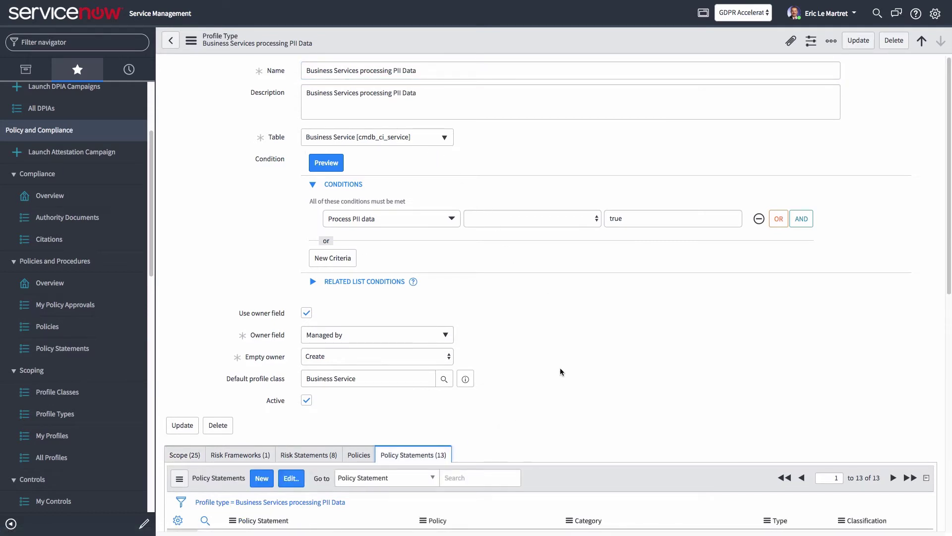
scroll(561, 367, down, 1)
scroll(555, 377, down, 1)
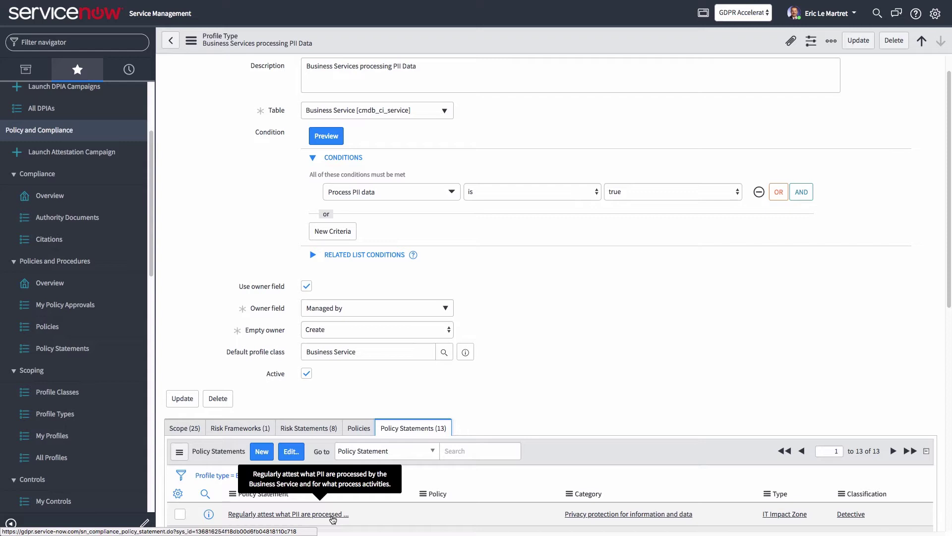
Step: Search the profile type's scope for "Sa" and open the SAP Financial Accounting profile
click(182, 431)
scroll(253, 373, down, 3)
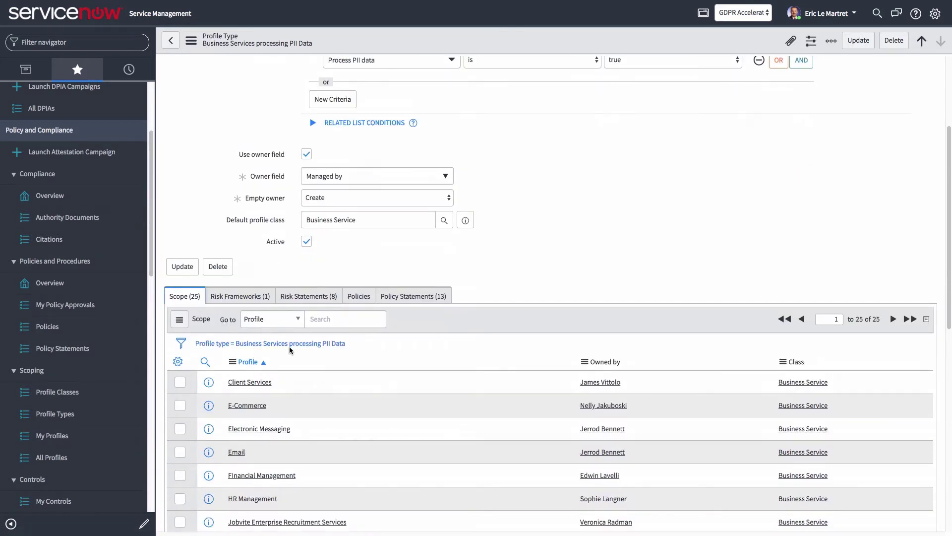
click(321, 325)
text(Sa)
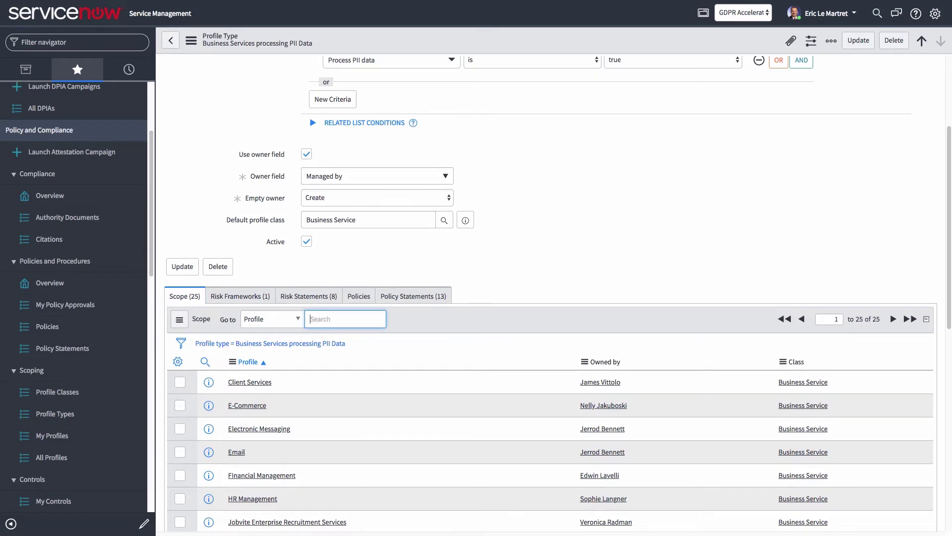
key(Return)
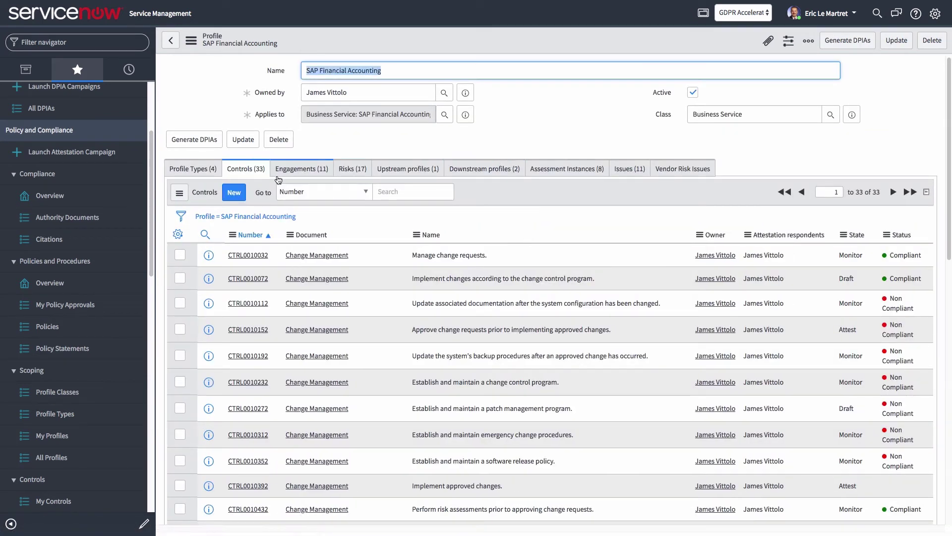
Step: Filter the profile's controls by name with *PII and open the control on regularly attesting processed PII
click(205, 234)
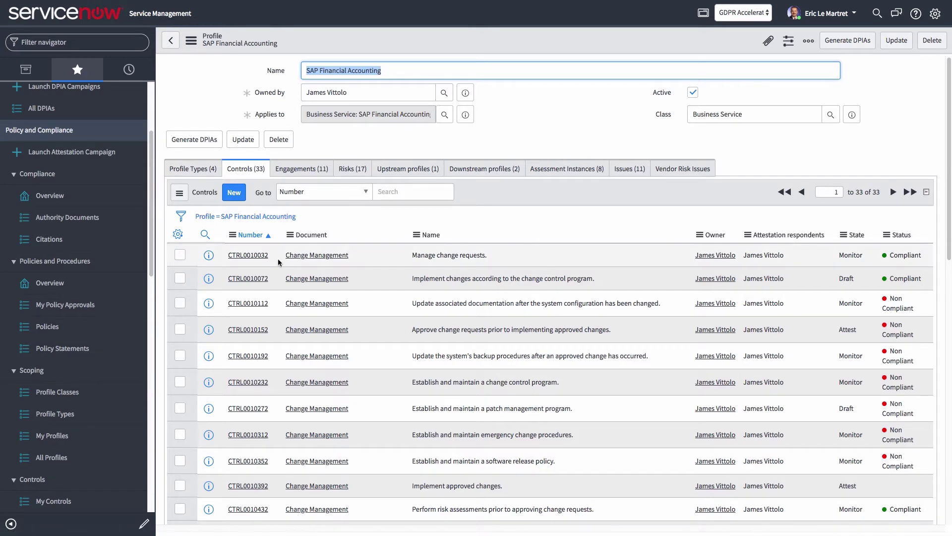
click(480, 253)
text(*)
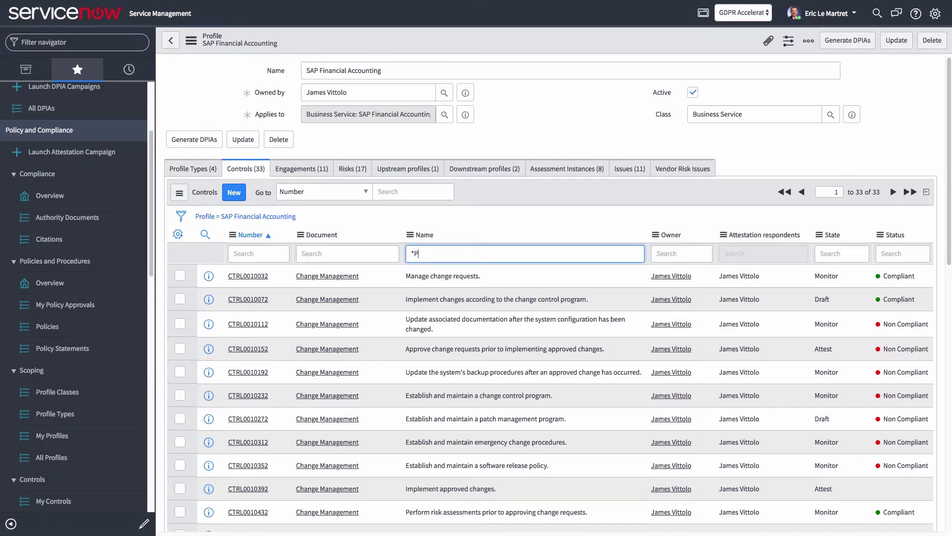
text(PII)
key(Return)
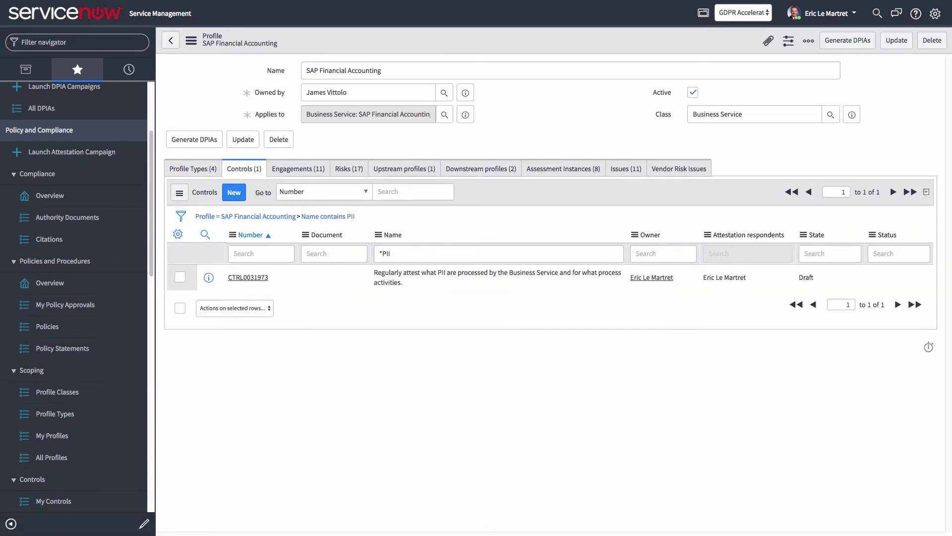
click(248, 277)
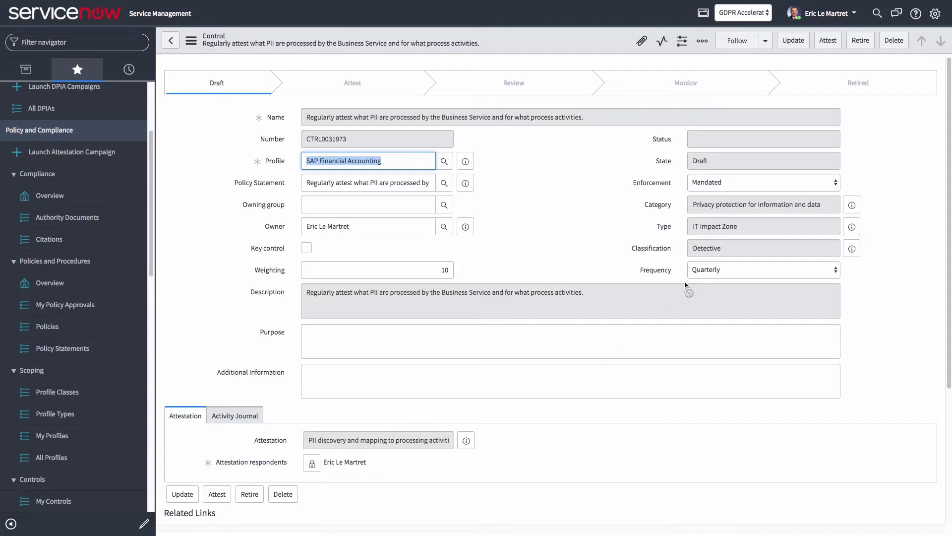
Step: Send the control for attestation and open the SAP Financial Accounting assessment from the list of own attestations
click(217, 495)
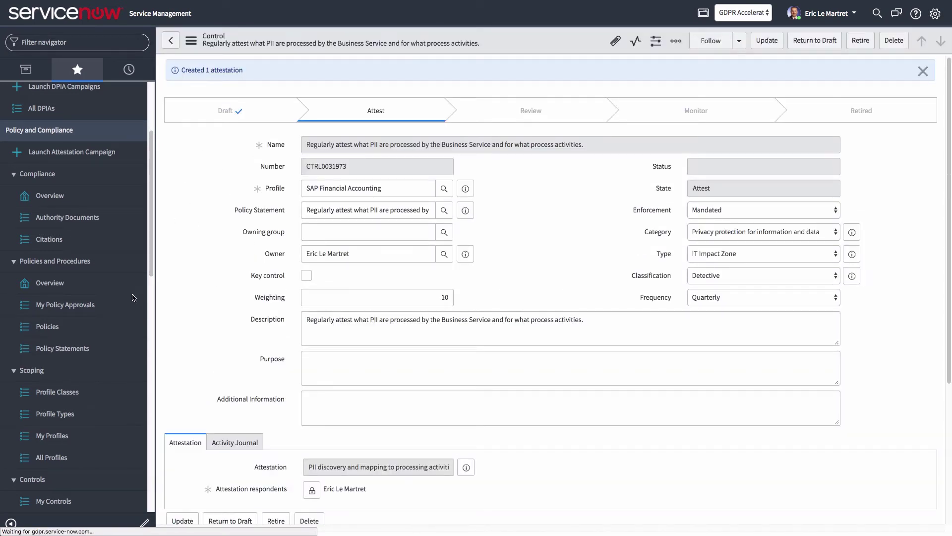
scroll(151, 278, down, 6)
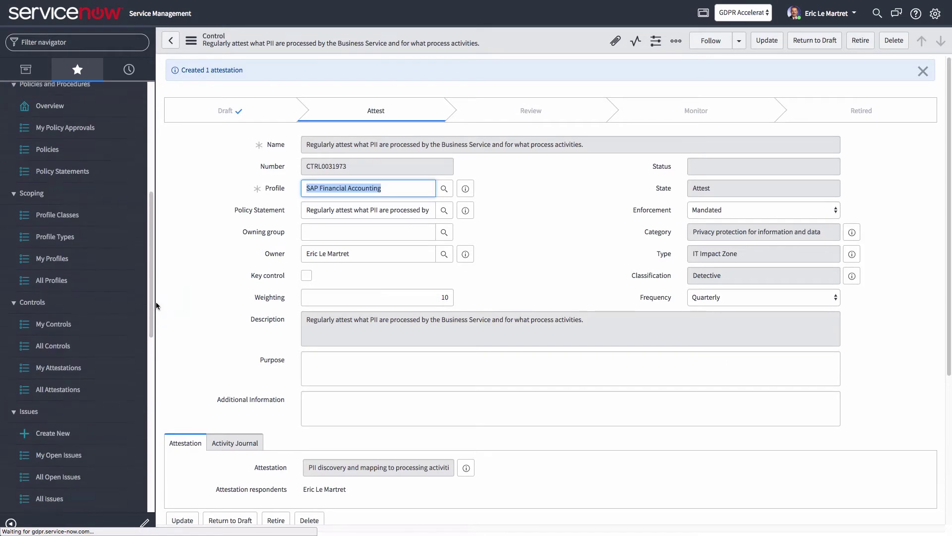
click(70, 331)
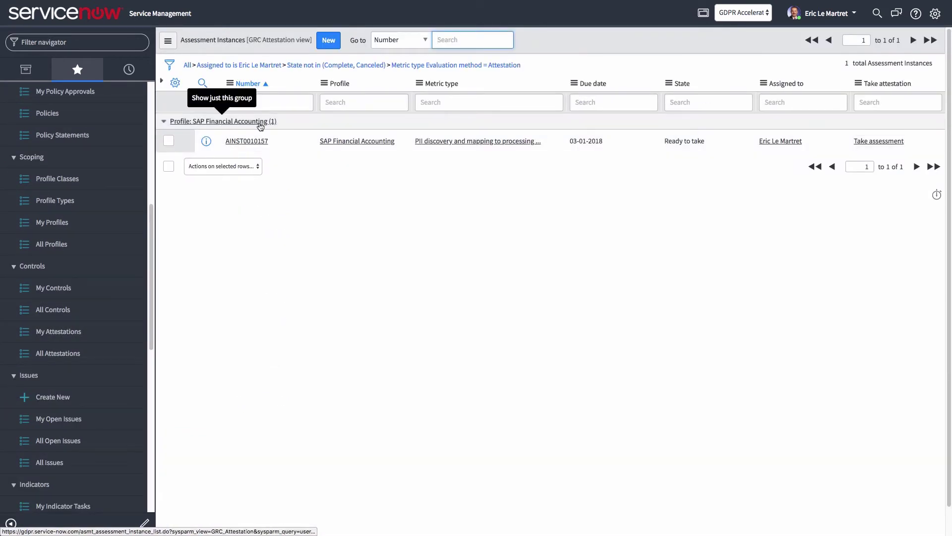
click(872, 142)
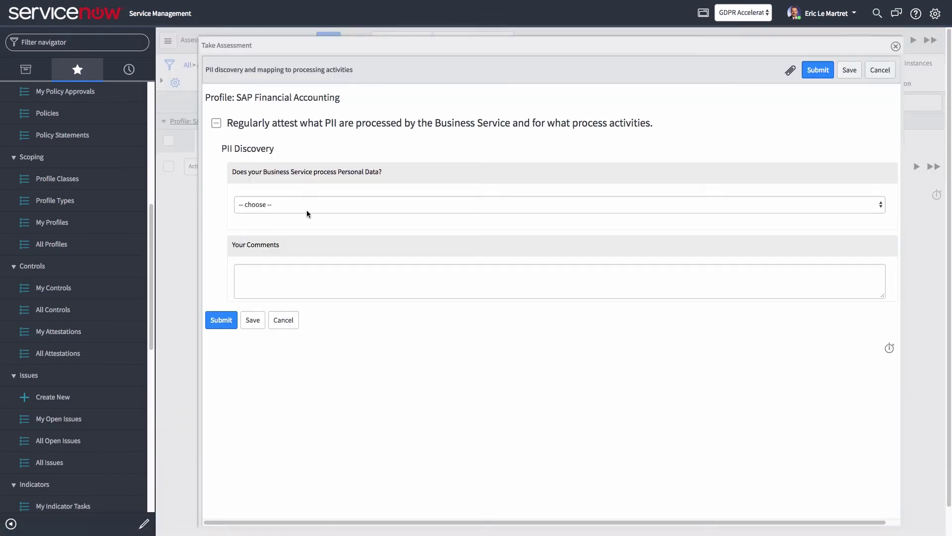
Step: Answer Yes to processing personal data and select Identity, Health and Genetic as the processed PII
click(273, 207)
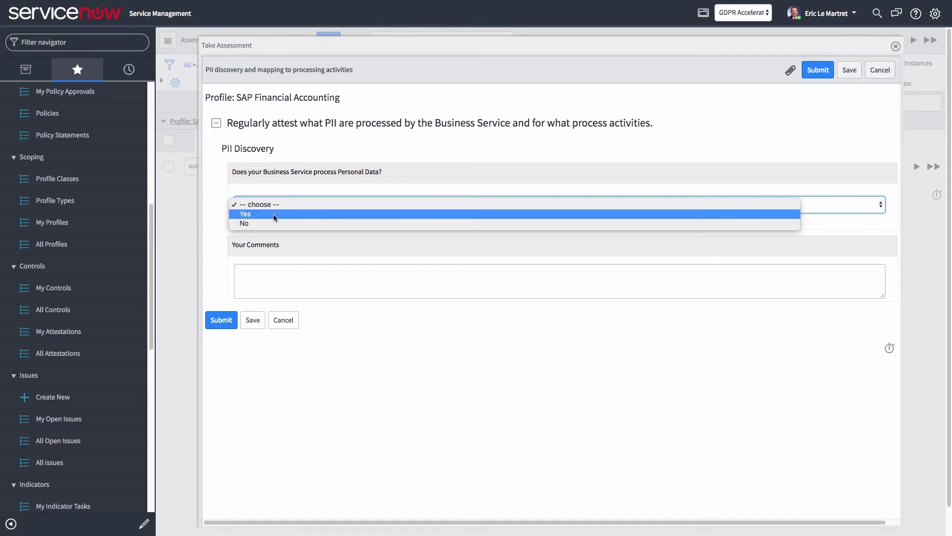
click(274, 218)
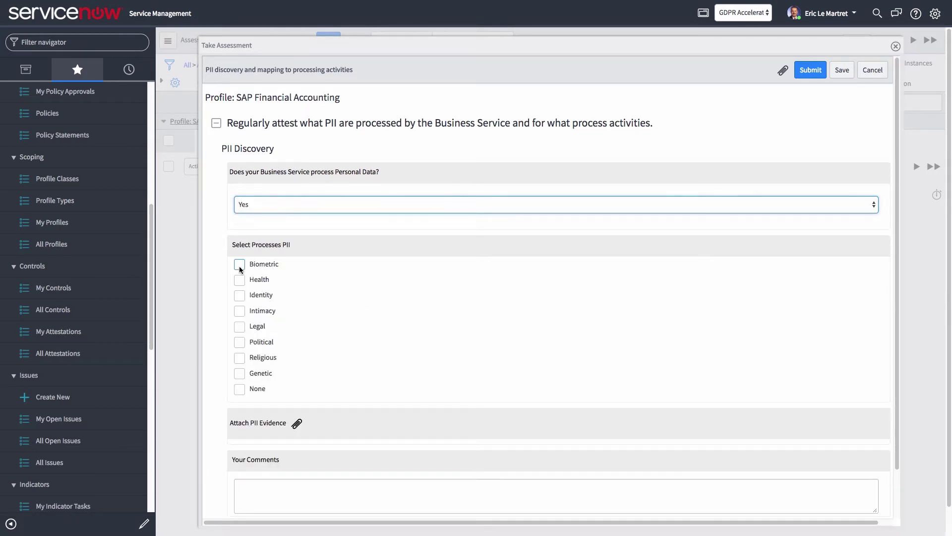
click(241, 295)
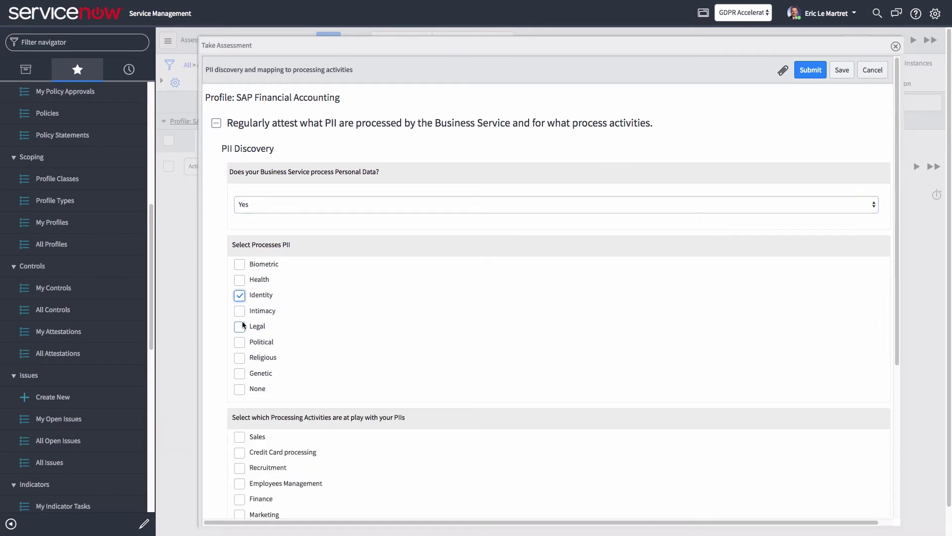
click(242, 279)
click(240, 374)
Step: Select Sales as the processing activity, submit the attestation and close the assessment window
scroll(377, 364, down, 3)
scroll(412, 395, down, 1)
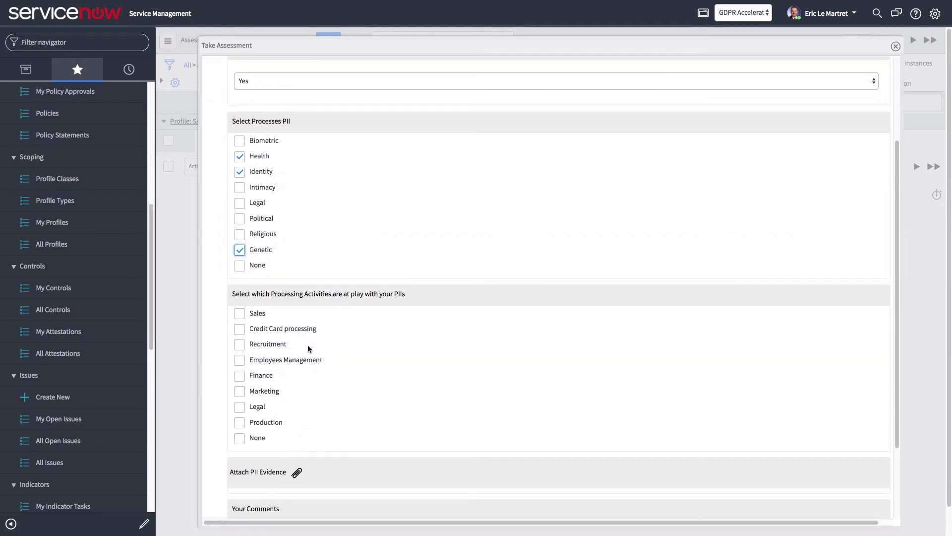
click(240, 314)
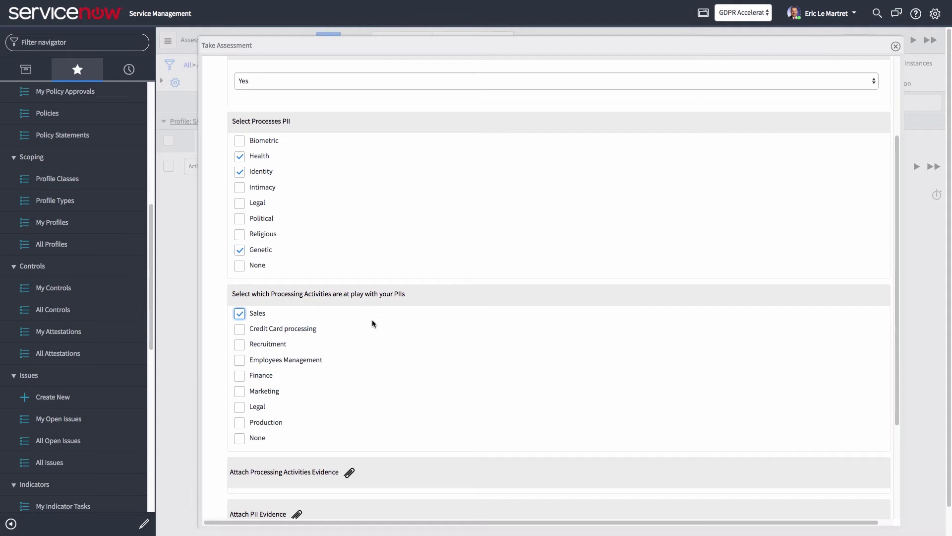
scroll(397, 347, down, 3)
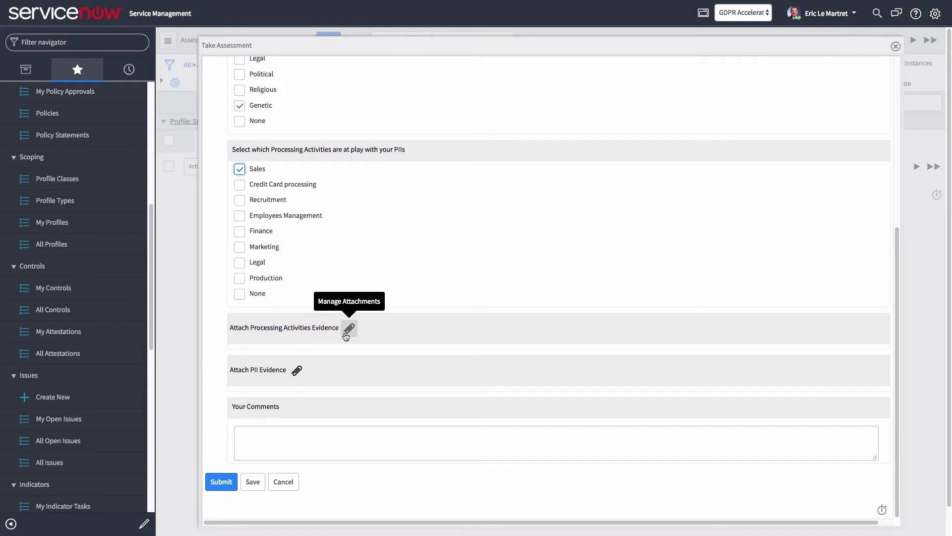
click(221, 481)
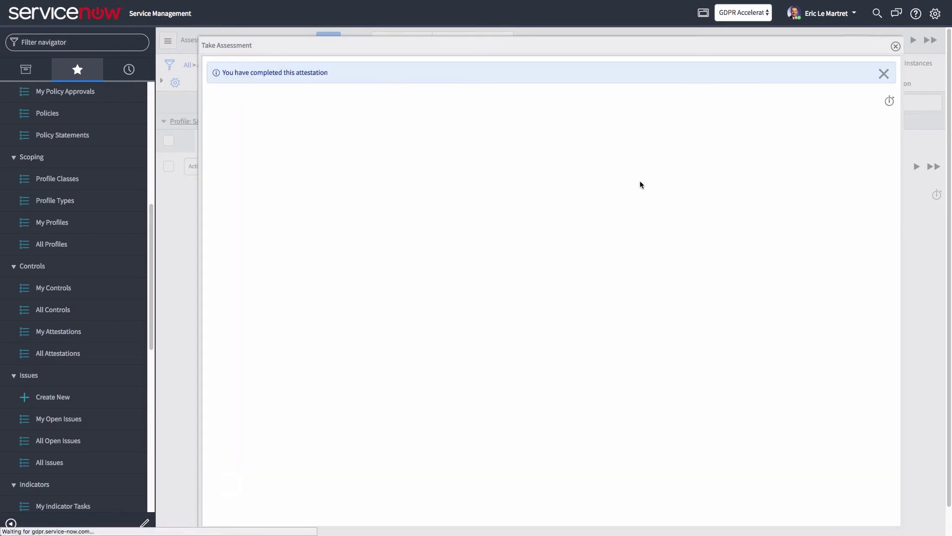
click(896, 46)
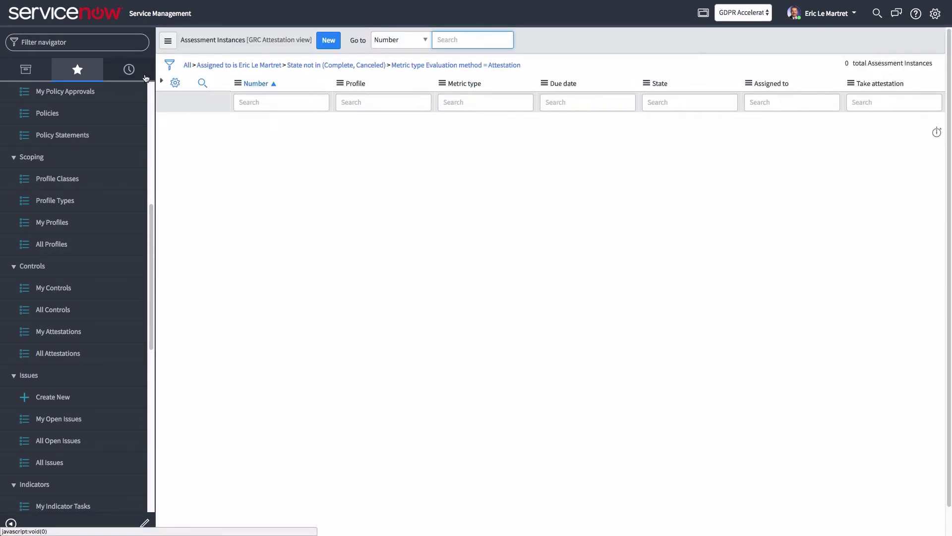
Step: Reopen the PII attestation control from the history and review its details and related attestations
click(129, 70)
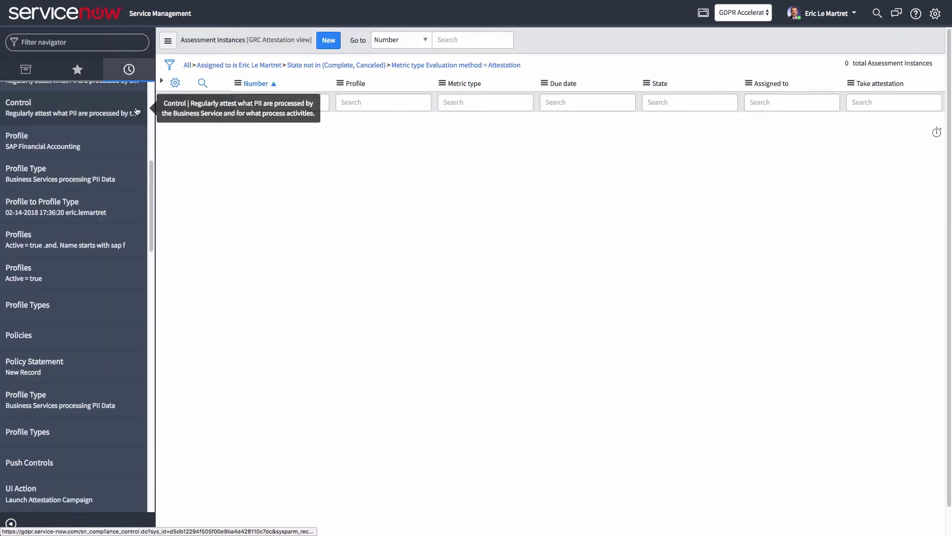
click(85, 108)
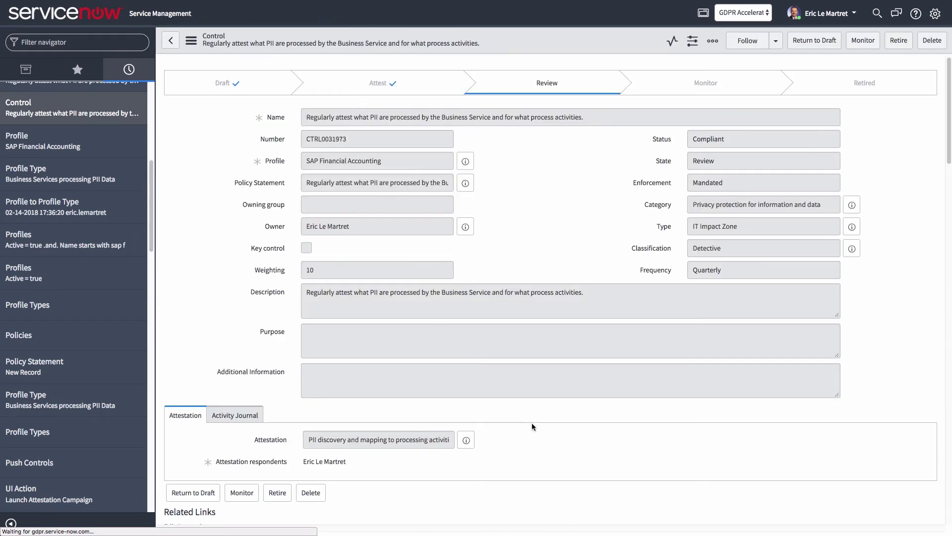
scroll(534, 422, down, 2)
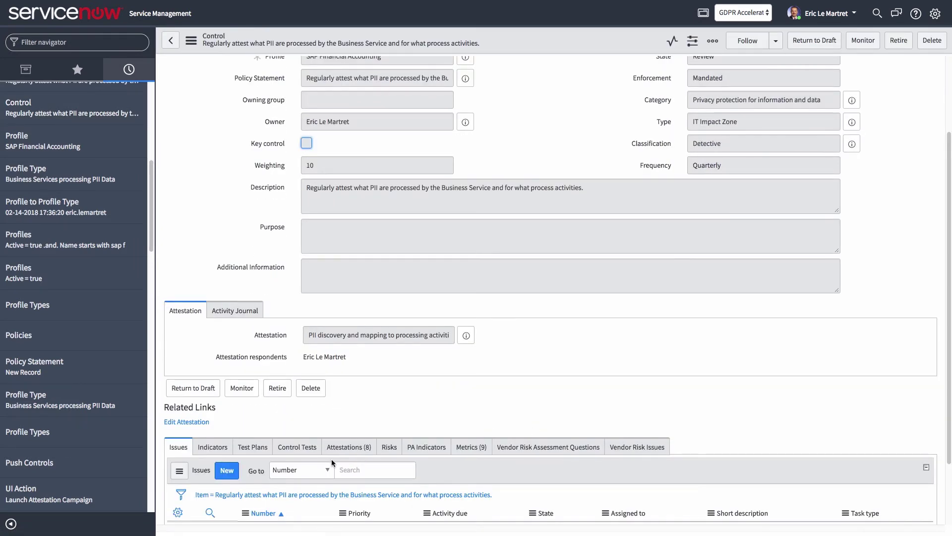
click(352, 452)
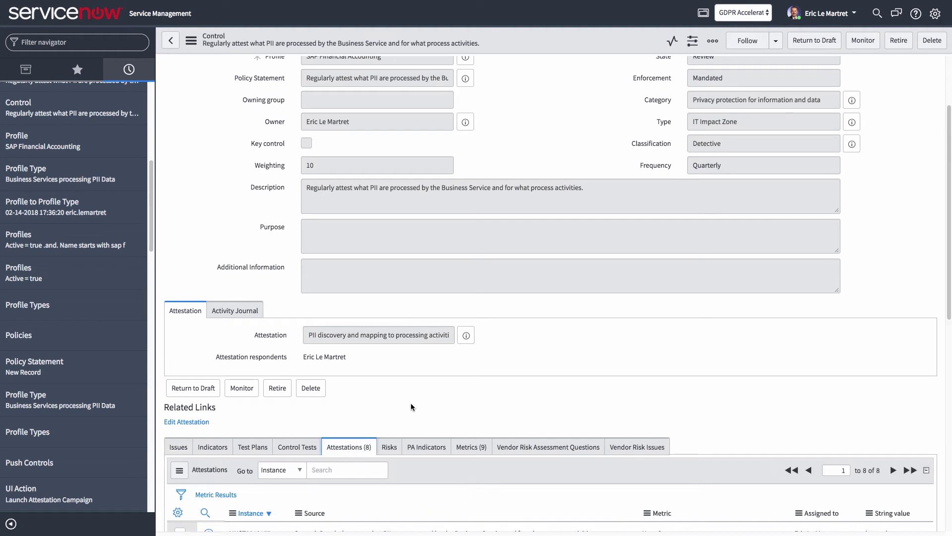
scroll(348, 292, up, 2)
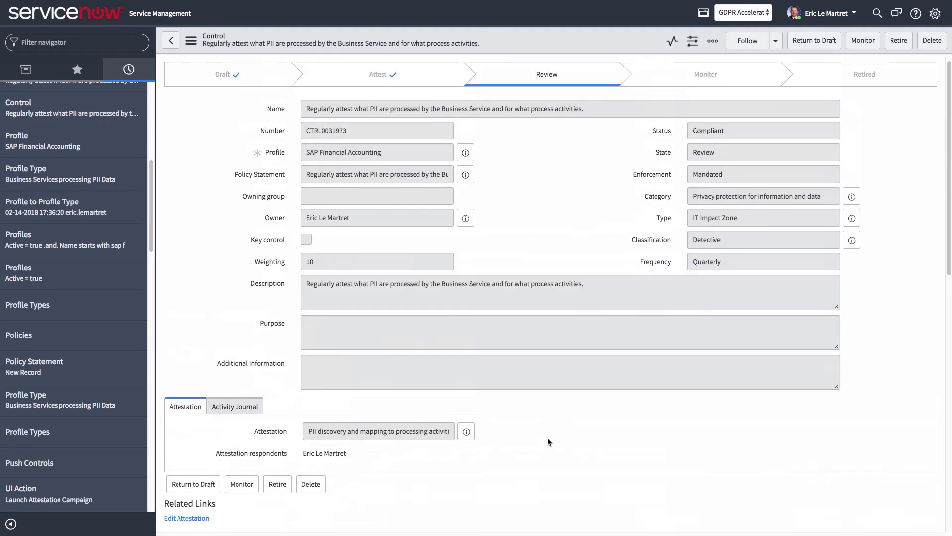
scroll(496, 427, down, 3)
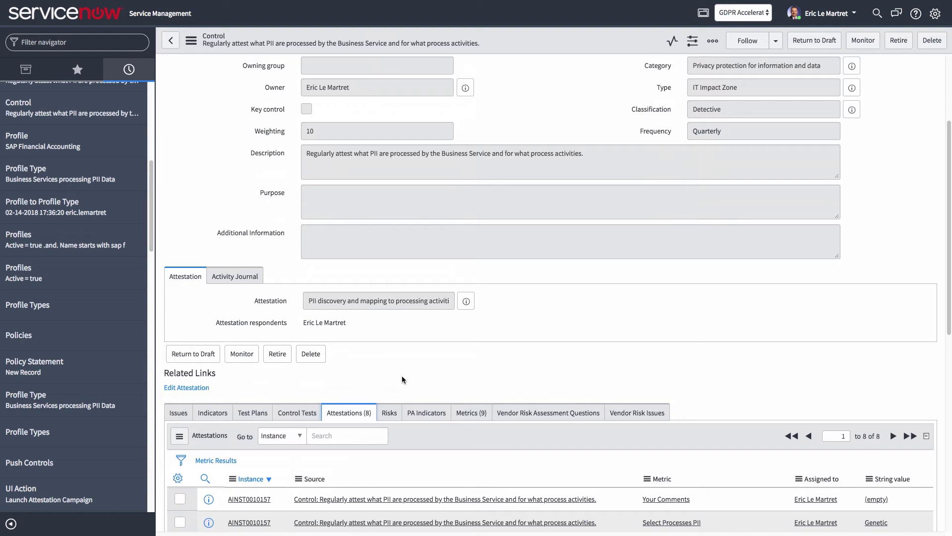
Step: List the CMDB information assets among the favorites and open the Personal Name record
click(77, 70)
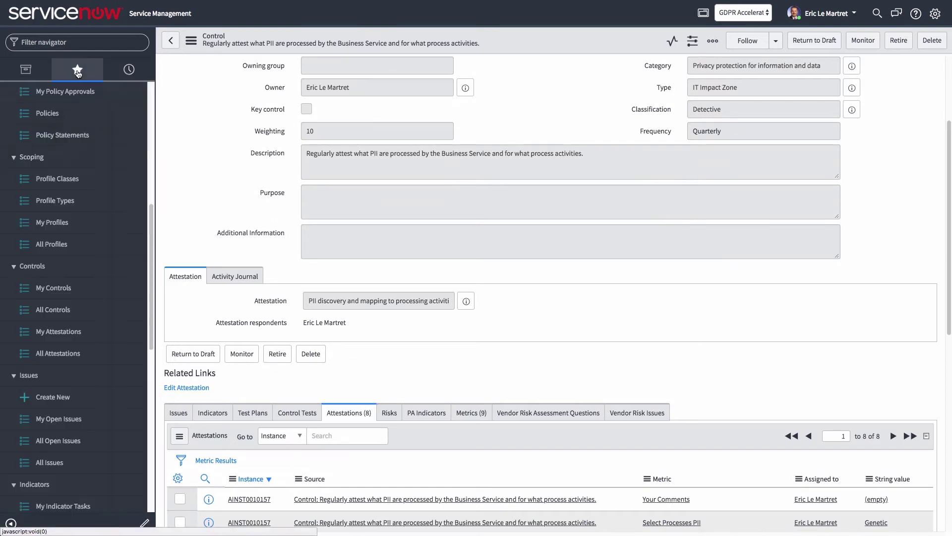
scroll(89, 117, up, 7)
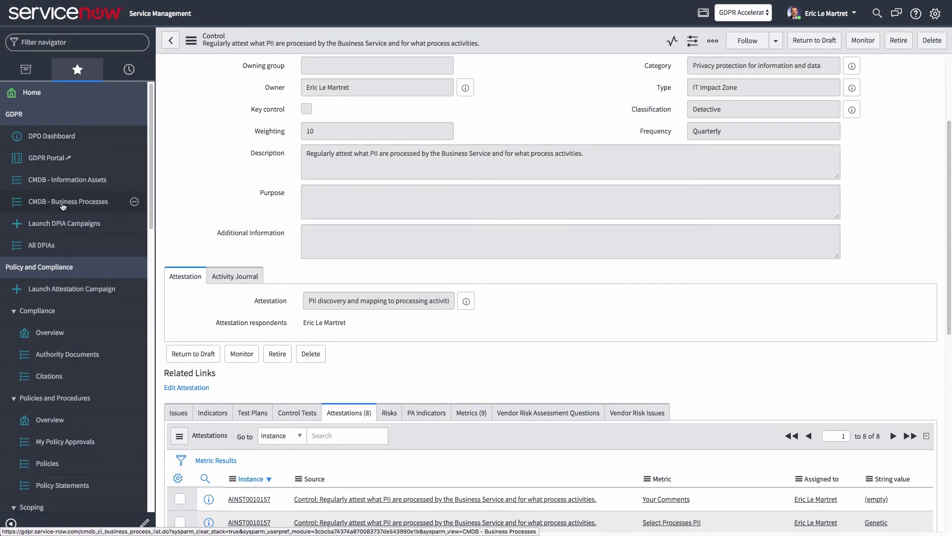
click(65, 185)
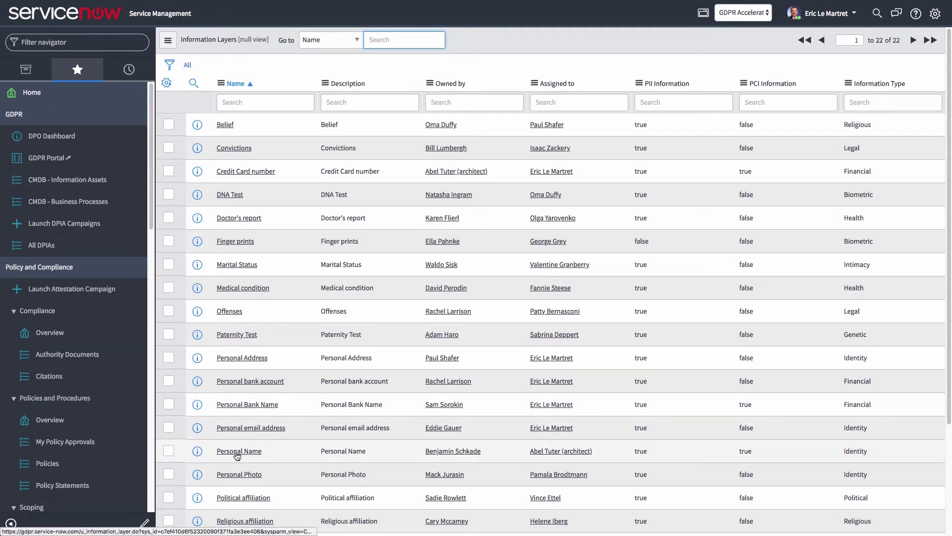
click(253, 452)
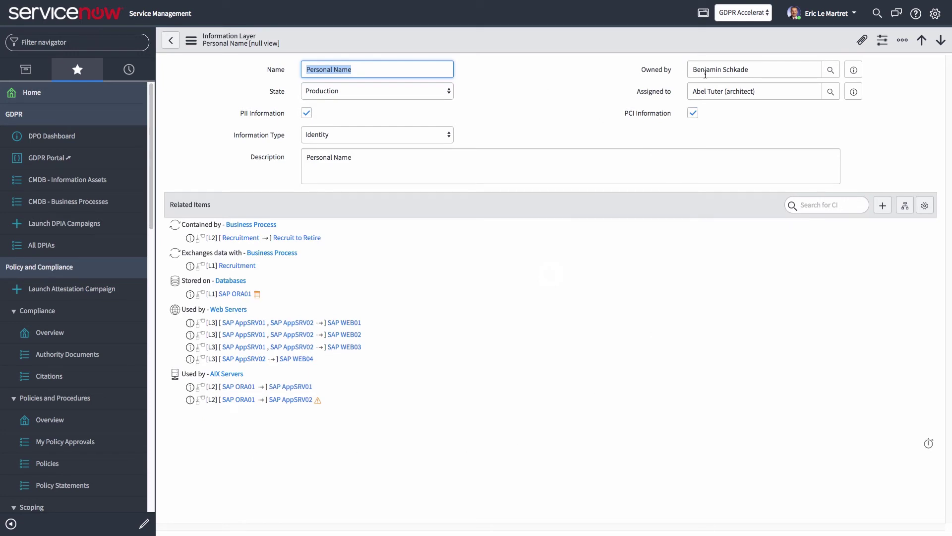
Step: Examine the Personal Name record's owner, the available state options and the name field
drag(763, 69, 694, 69)
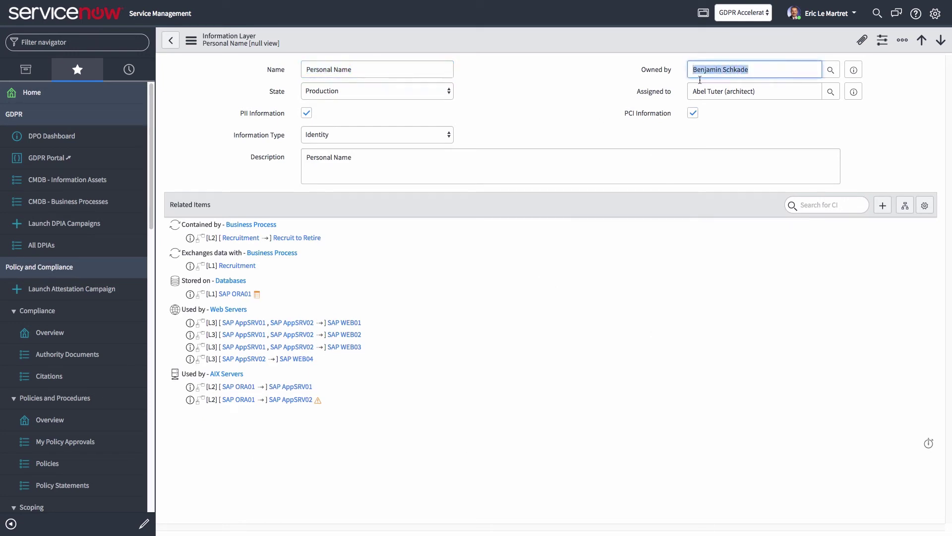
click(437, 94)
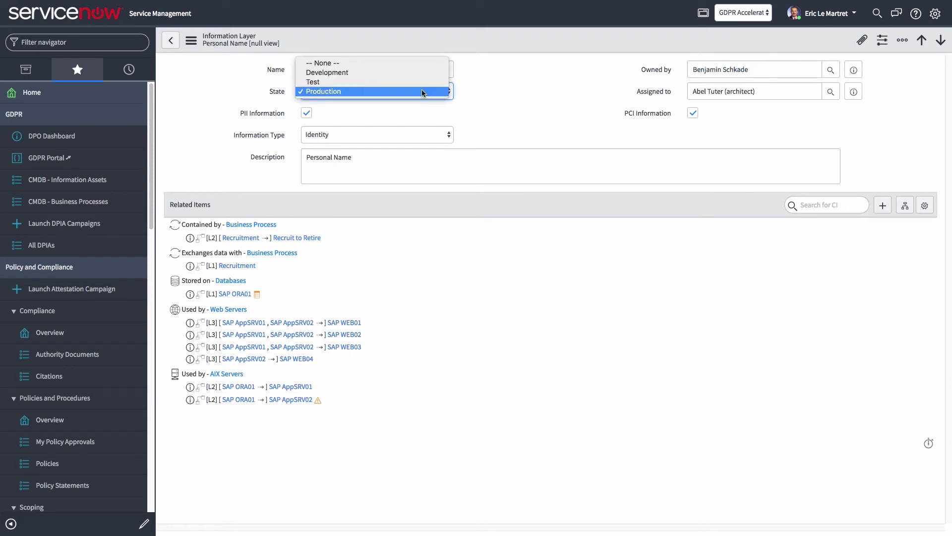
click(492, 79)
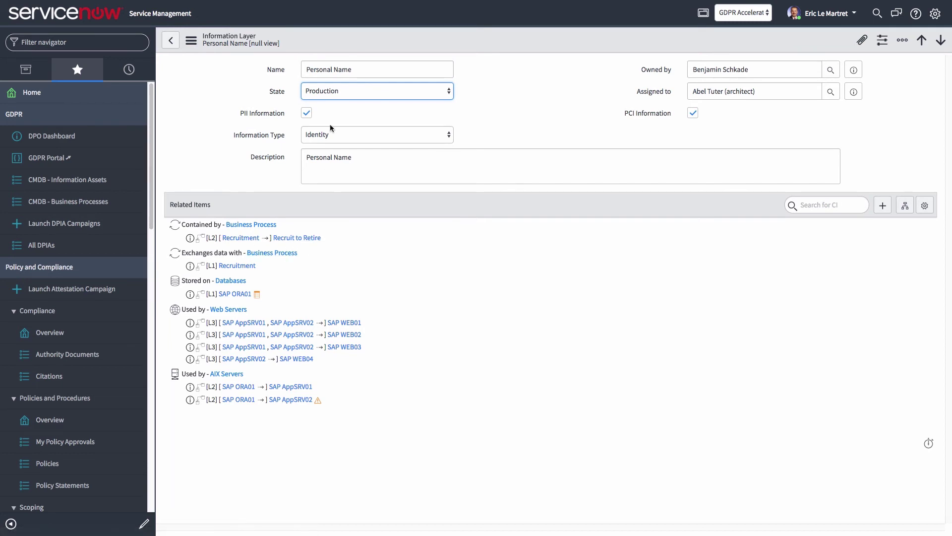
triple_click(371, 72)
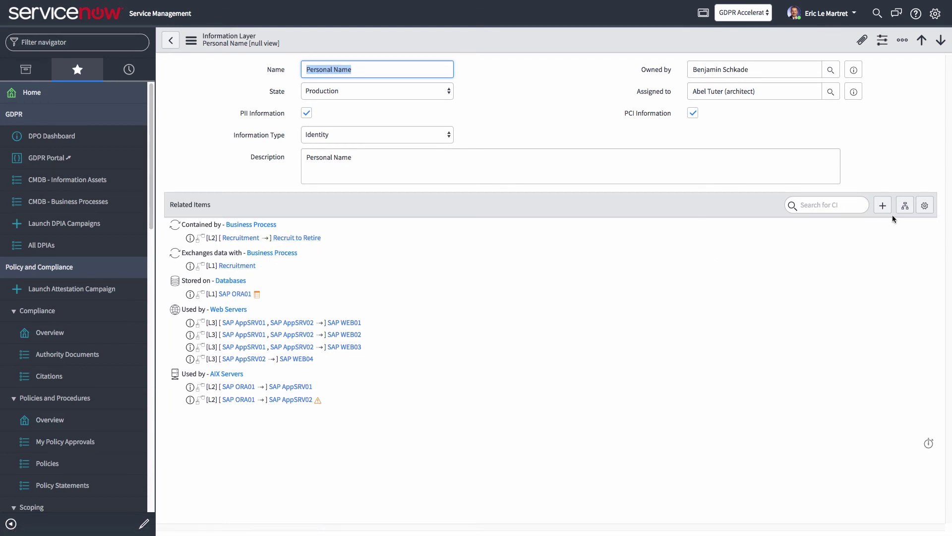
Step: Open the Personal Name dependencies map and expand it to a maximum of 5 levels, then close the map settings
click(904, 205)
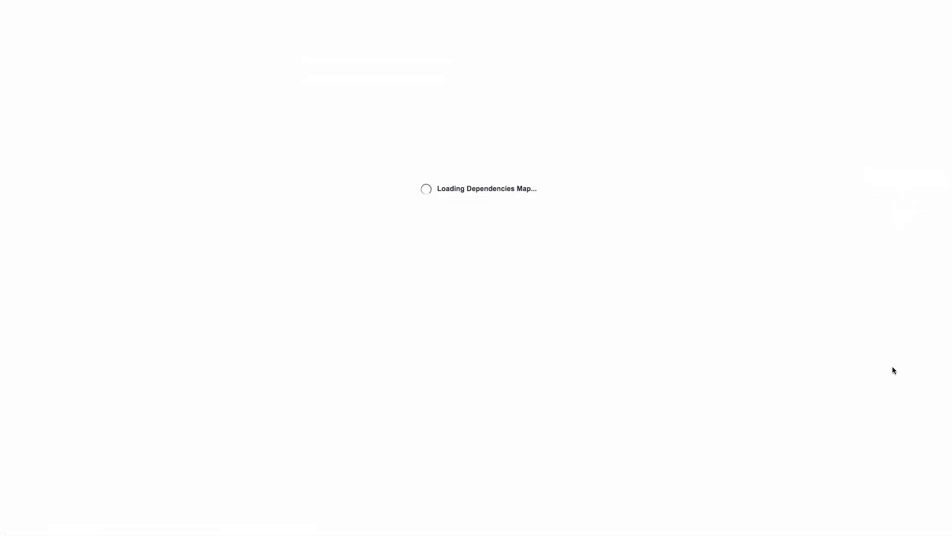
click(938, 20)
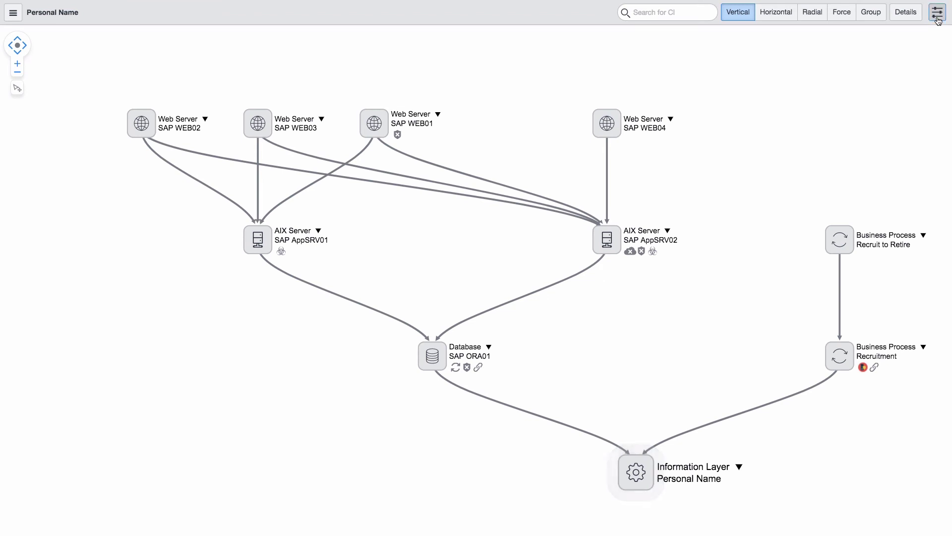
click(861, 277)
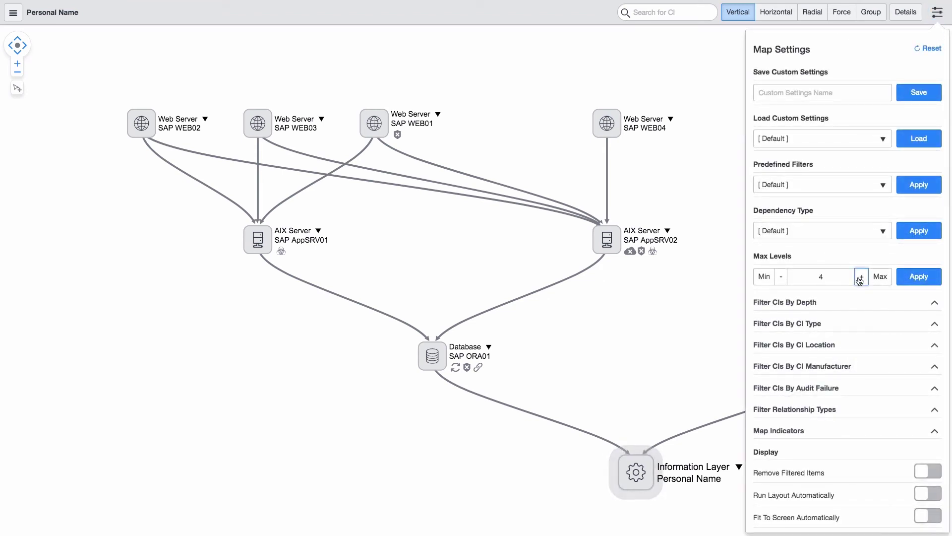
click(861, 277)
click(919, 277)
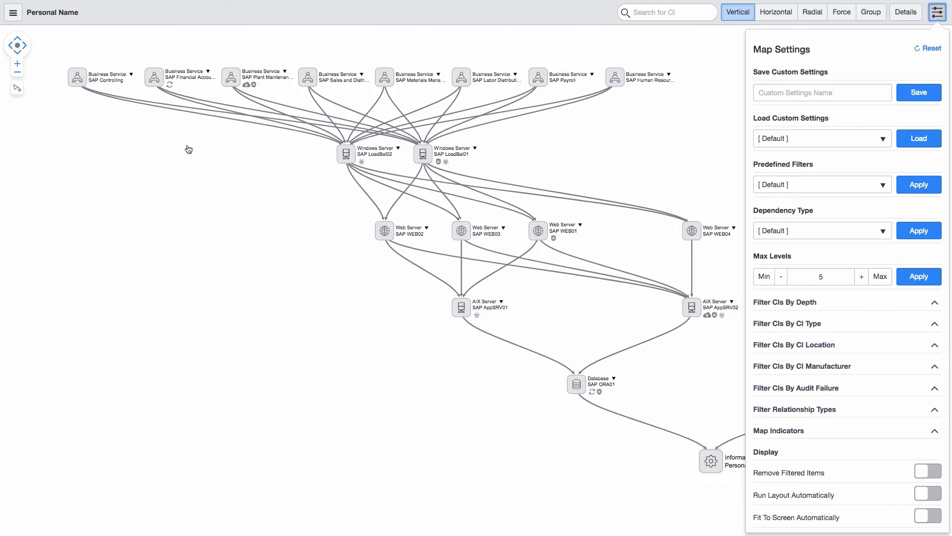
click(490, 243)
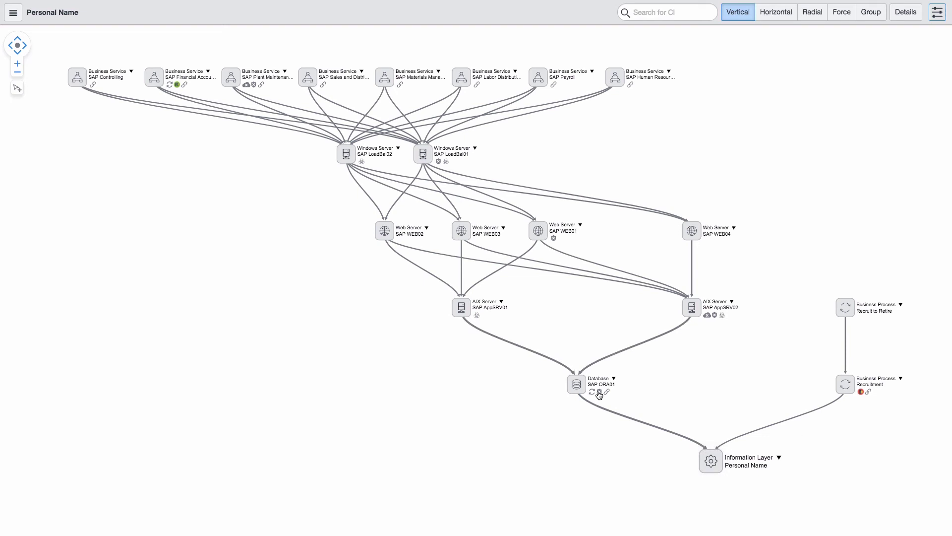
Step: Check the security incident on the SAP ORA01 database, and display the dependency map centred on that database
mouse_move(599, 394)
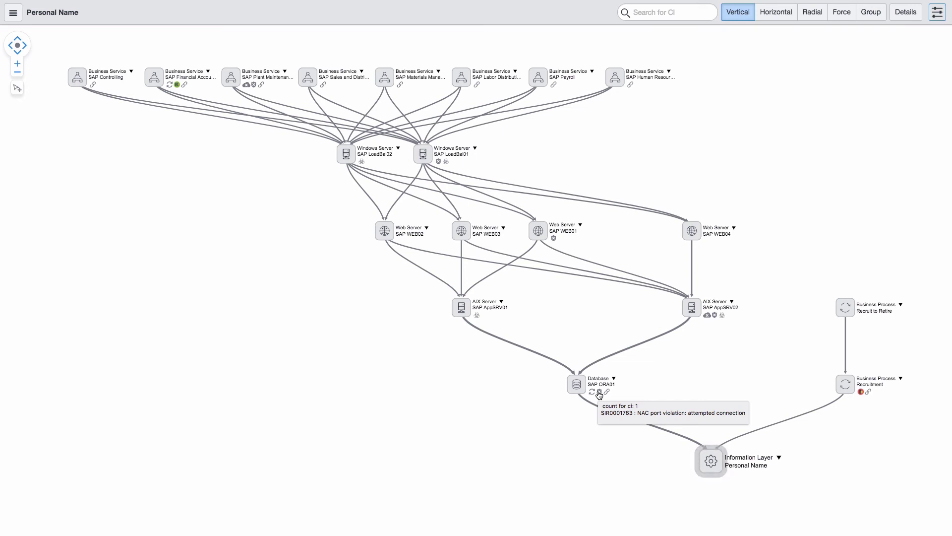
click(711, 462)
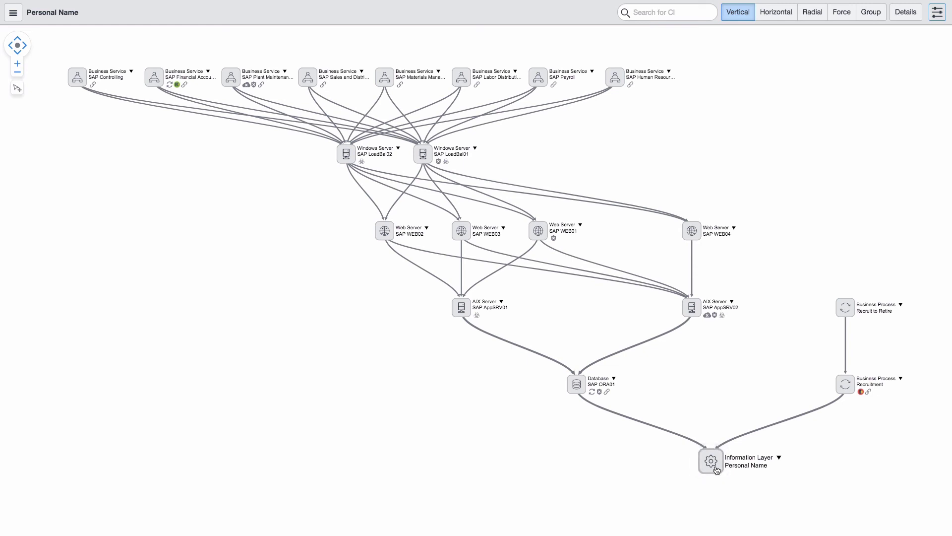
click(586, 389)
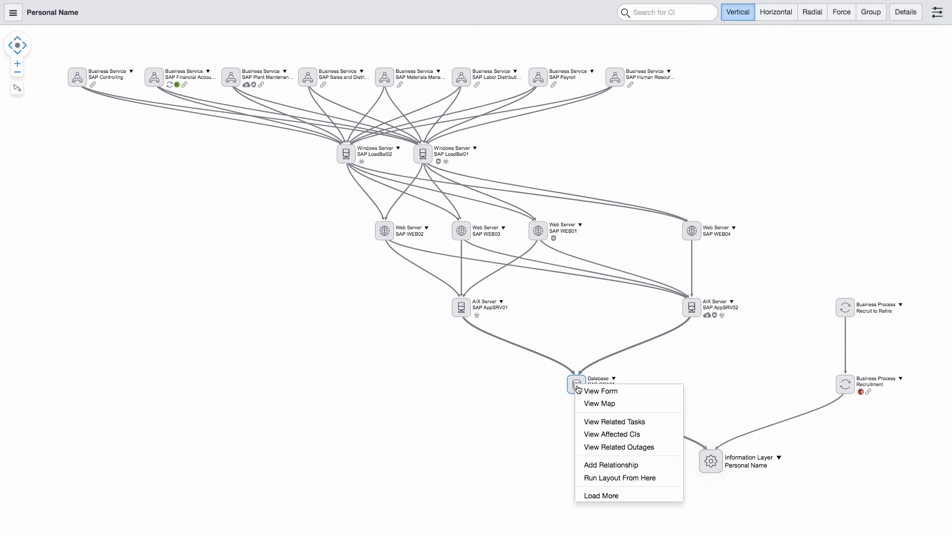
click(612, 404)
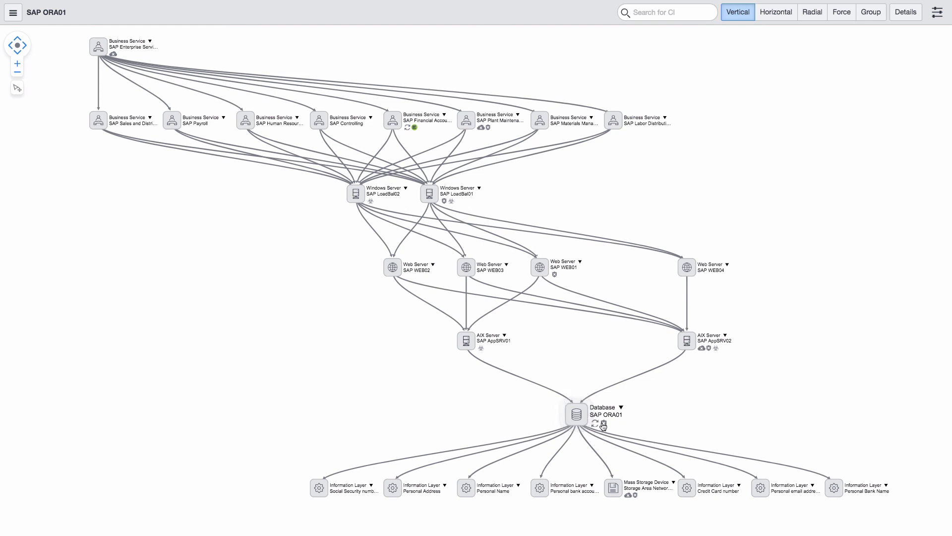
mouse_move(606, 427)
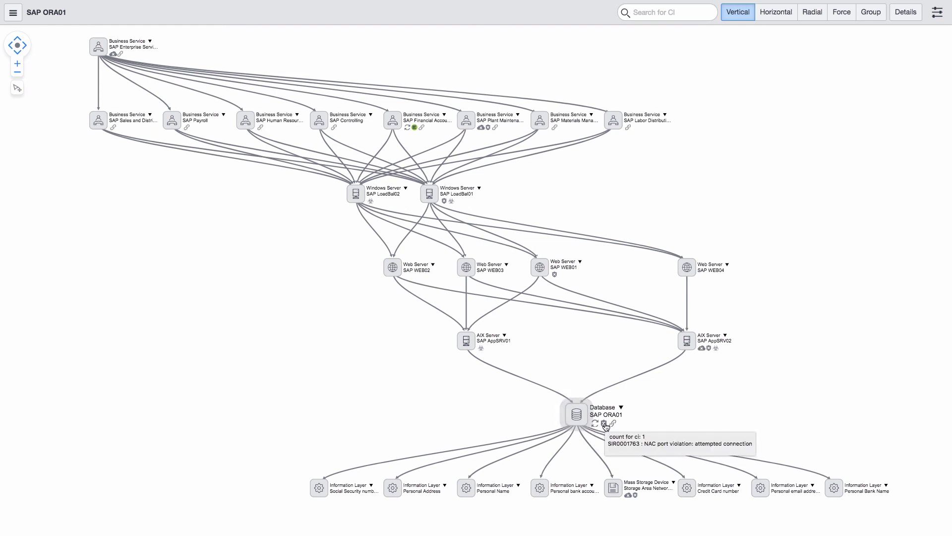